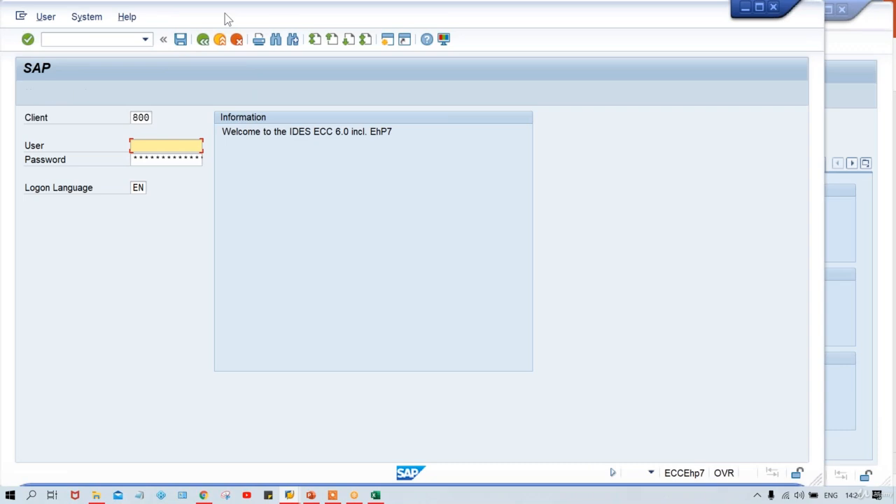
Step: Log on to client 800 by choosing the saved user name and entering the account password
drag(225, 13, 298, 19)
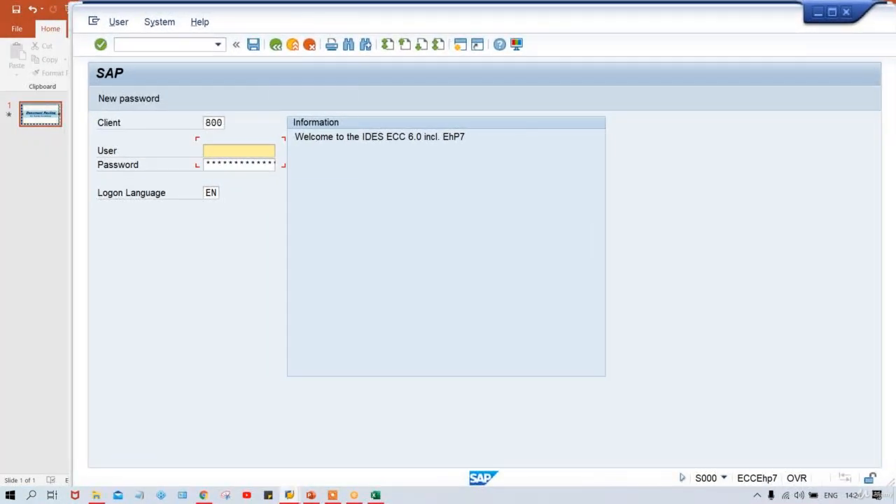
click(224, 153)
key(Down)
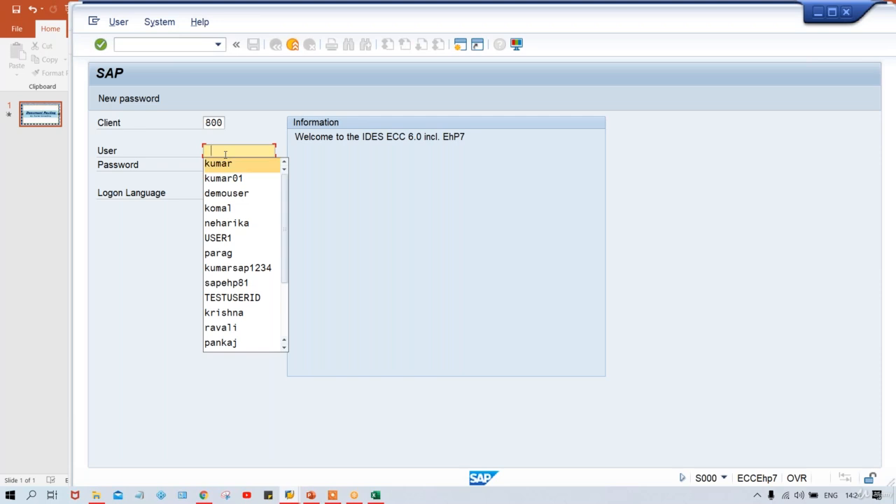
key(Return)
key(Return)
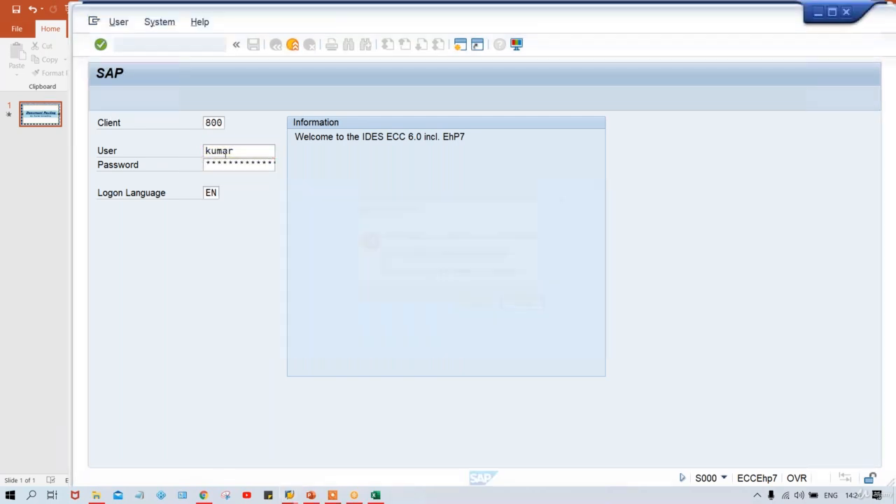
key(Tab)
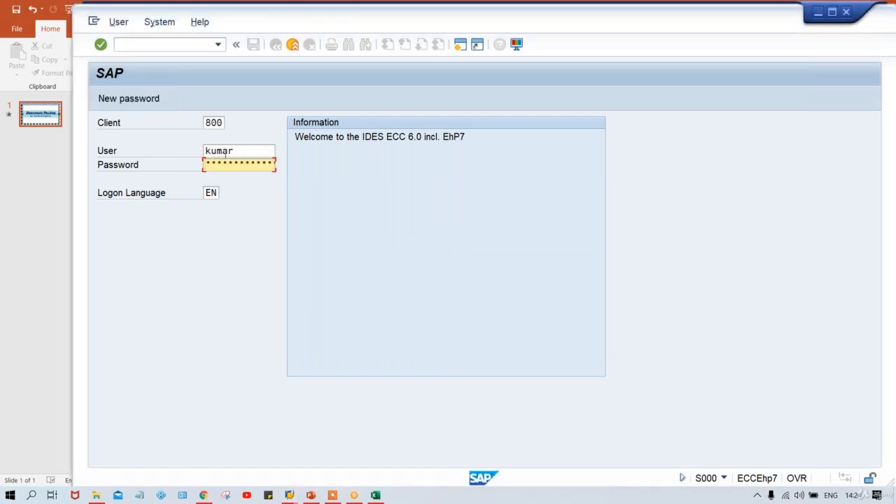
text(*******)
key(Return)
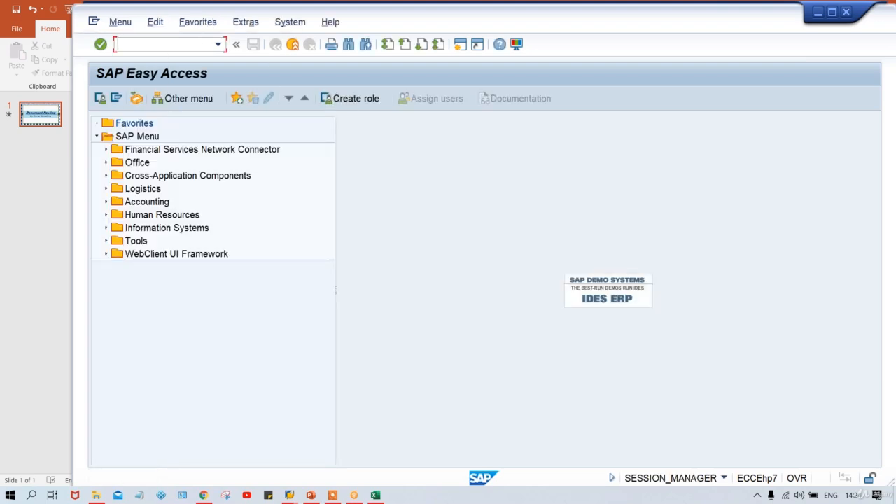
Step: Start transaction FBL3N for the G/L account line item display
key(Caps_Lock)
text(FBL3N)
key(Return)
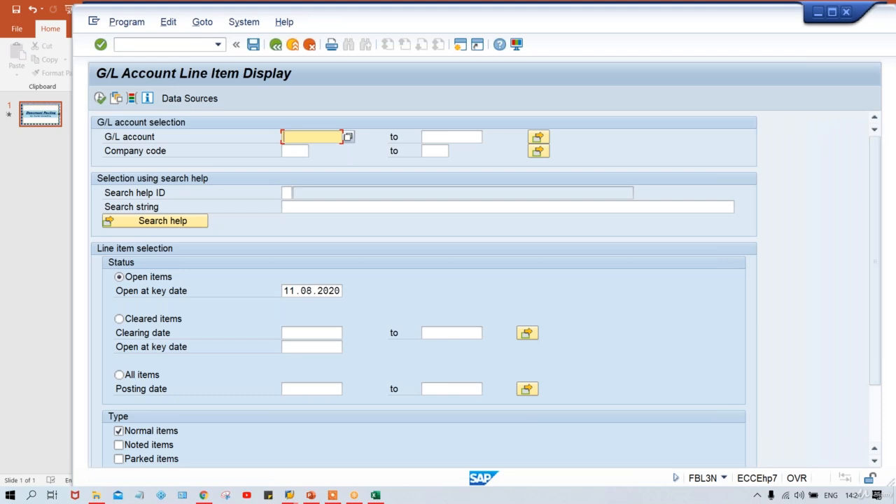
Step: Display the open line items of G/L account 4000 in company code TM00 and check their business area entries
text(4)
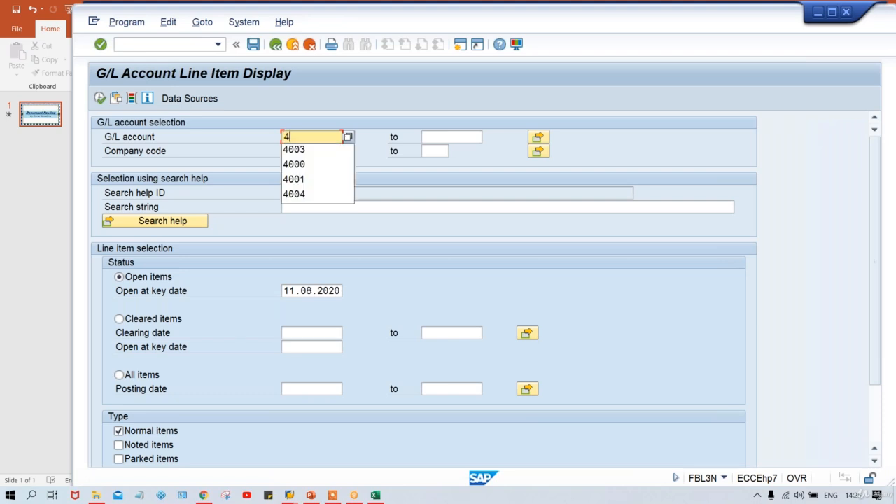
text(000)
key(Tab)
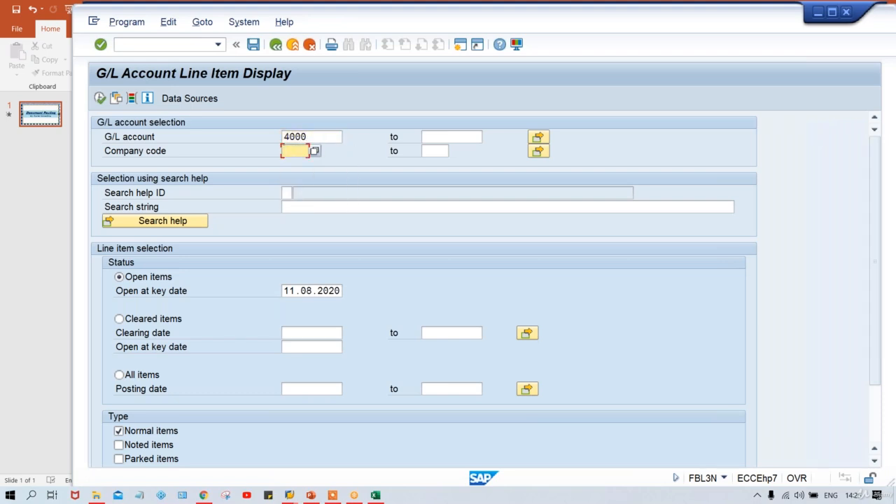
text(TM00)
click(100, 98)
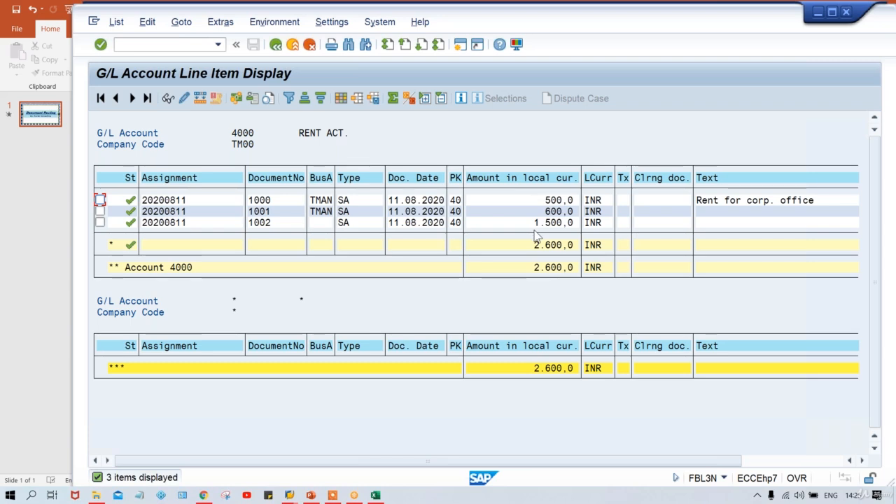
click(320, 201)
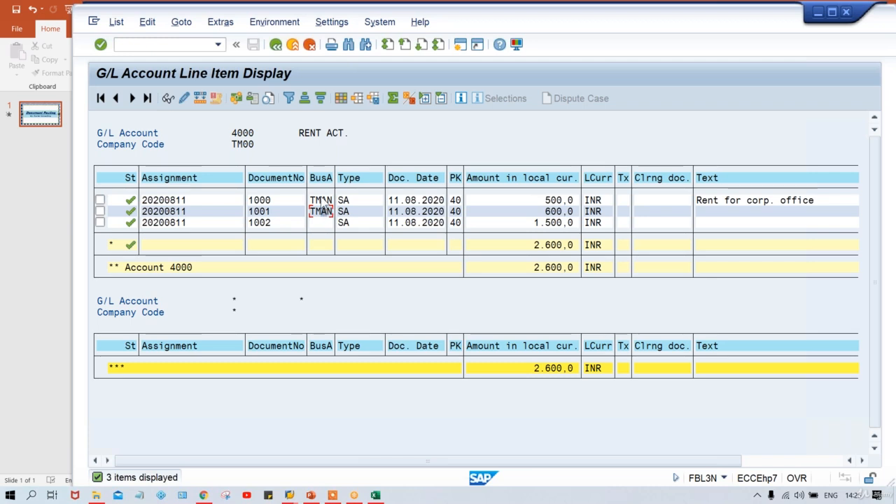
click(322, 223)
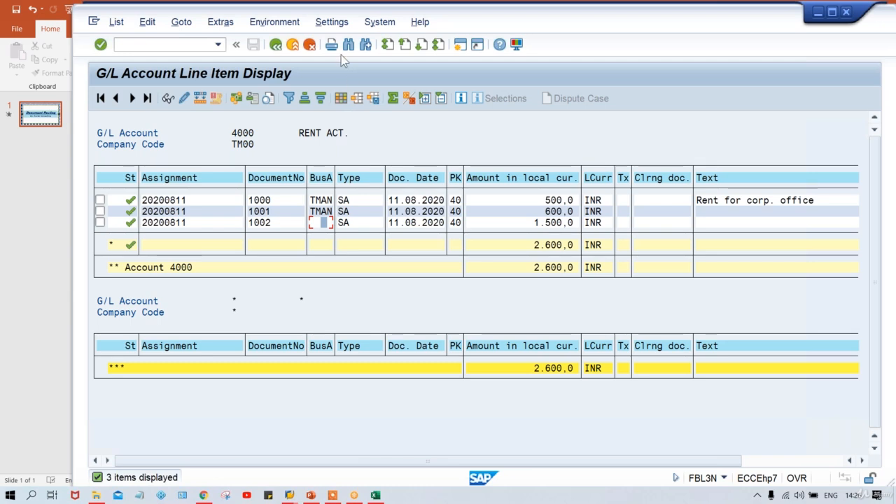
Step: View the list of saved layouts in the layout administration and return to the line items
click(331, 22)
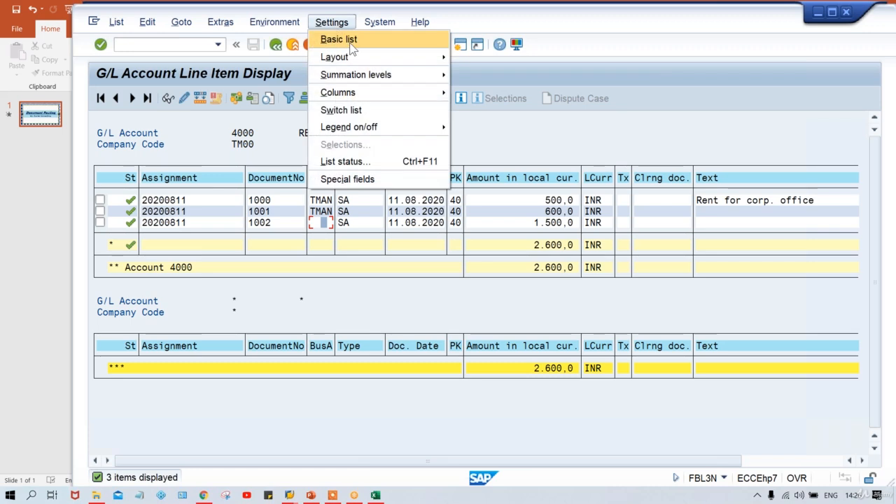
mouse_move(361, 58)
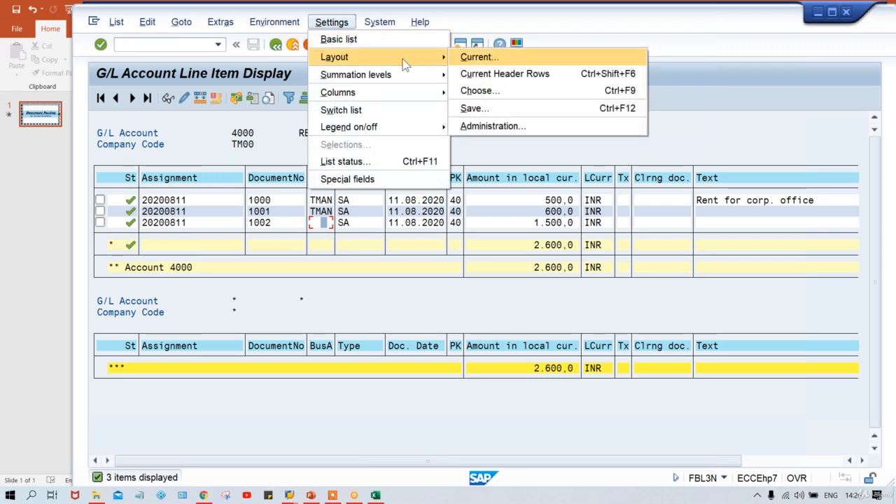
click(481, 127)
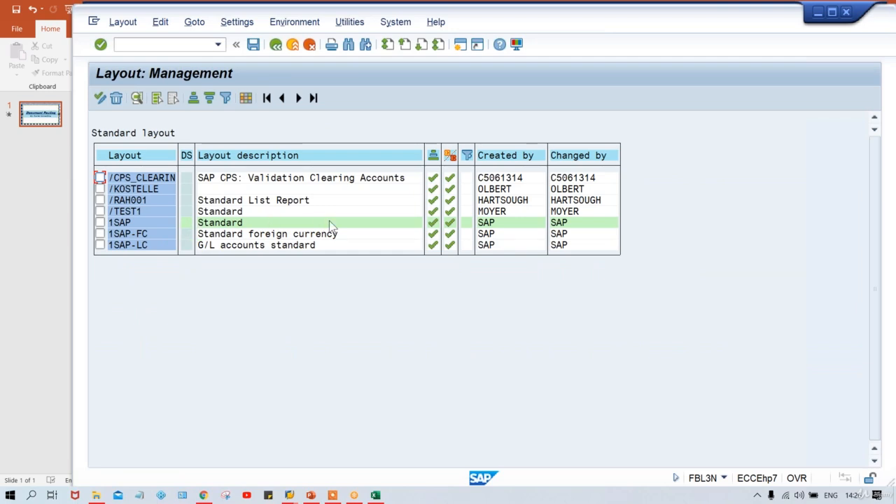
click(275, 44)
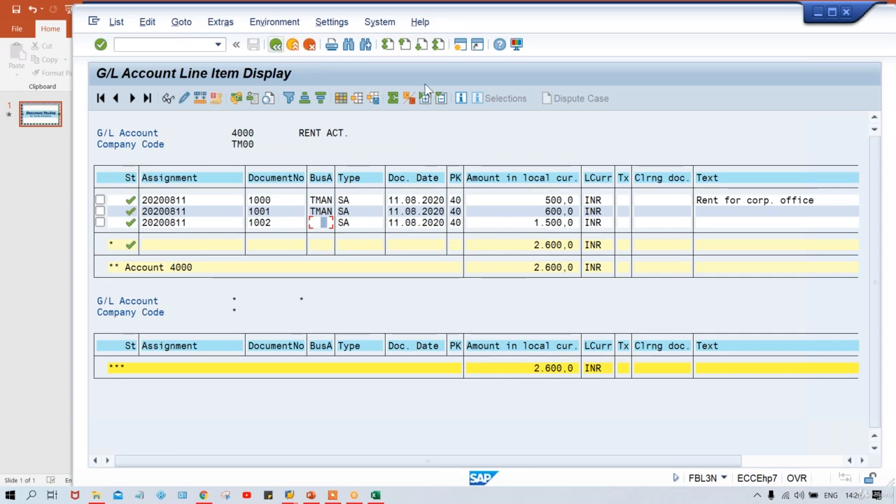
Step: View the displayed and hidden fields of the current layout, close it and check the business area column heading
click(331, 22)
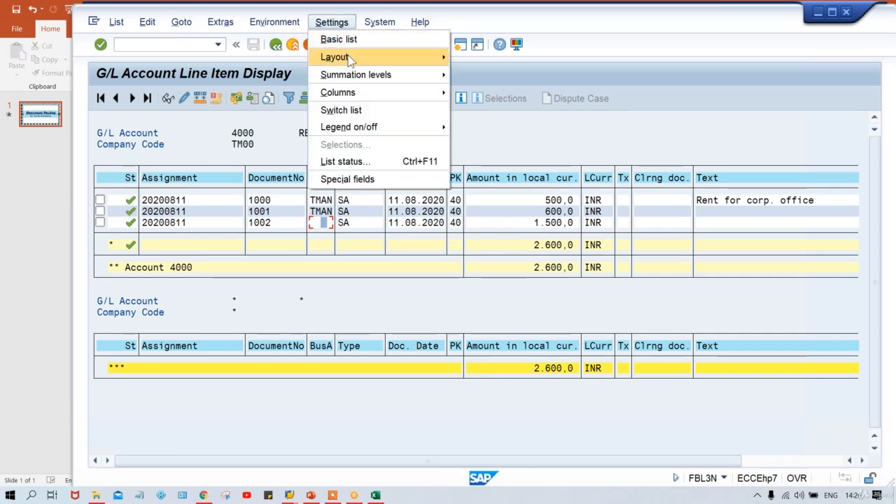
mouse_move(349, 60)
click(480, 59)
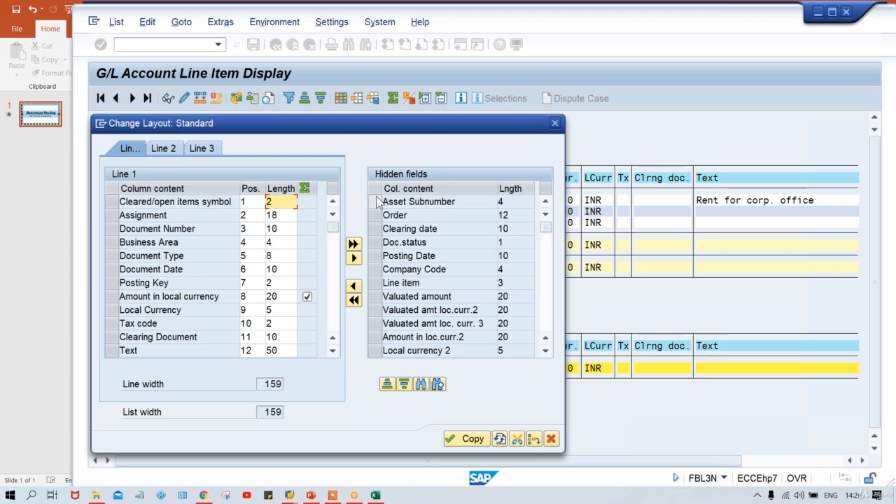
click(556, 124)
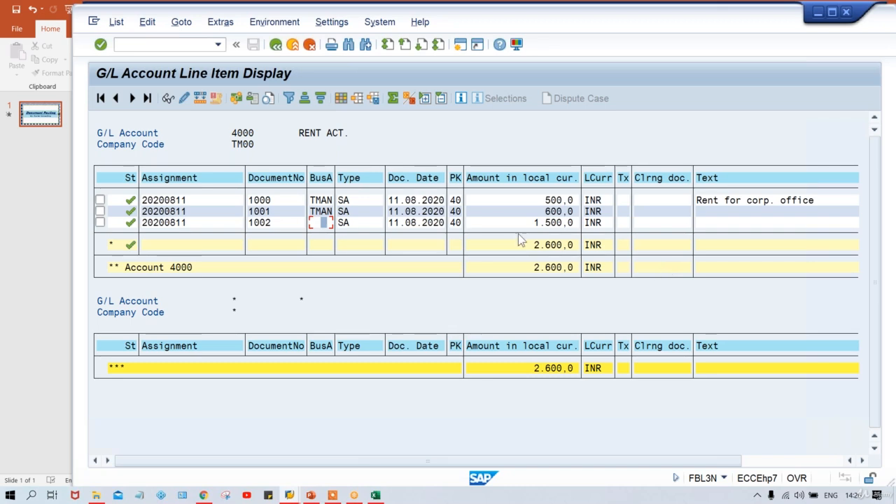
double_click(324, 179)
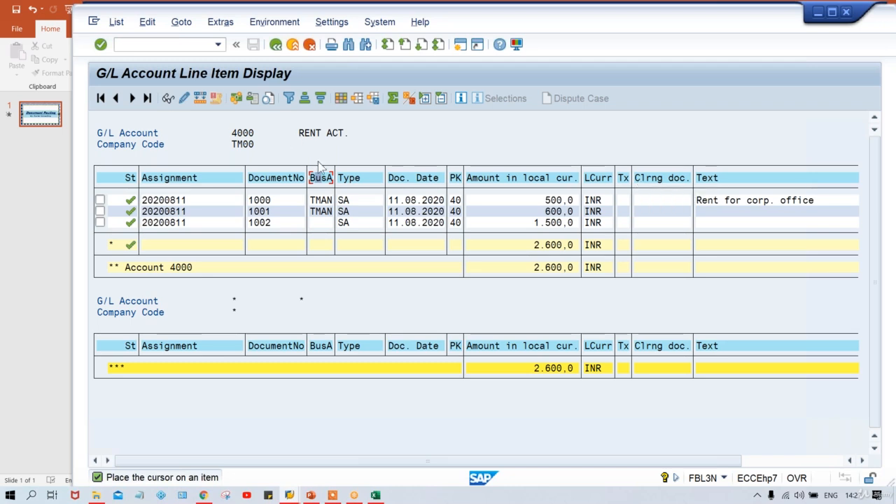
Step: Open the current layout for changing and select Business Area among the displayed Line 1 columns
click(340, 98)
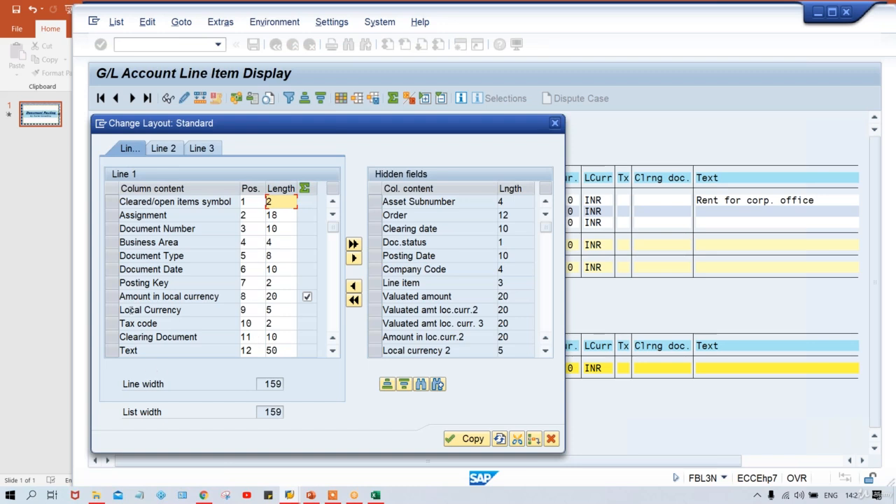
click(112, 242)
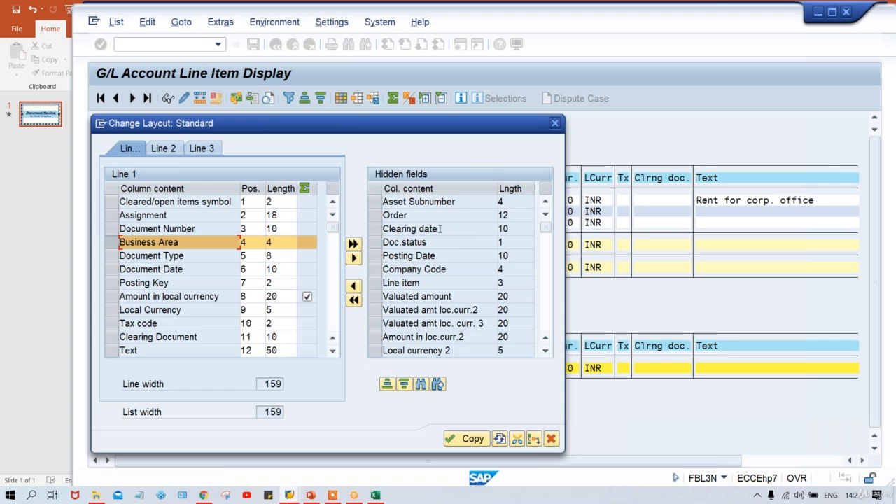
drag(407, 130, 487, 378)
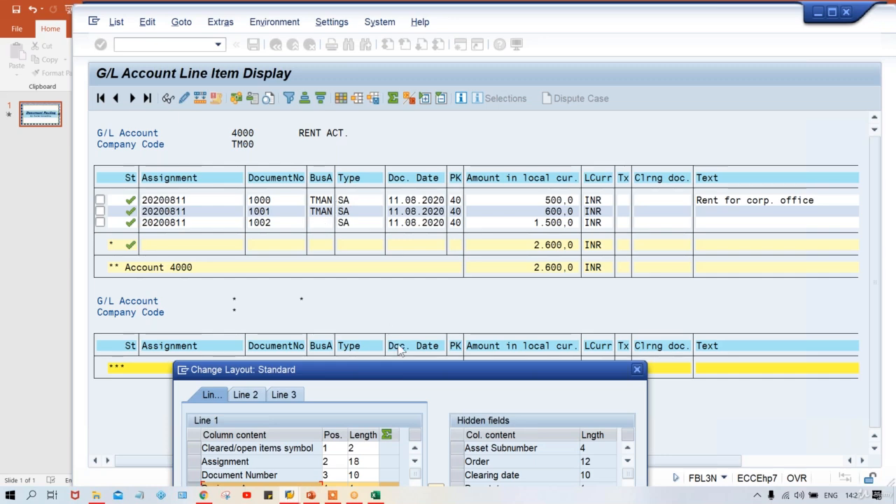
drag(398, 370, 399, 158)
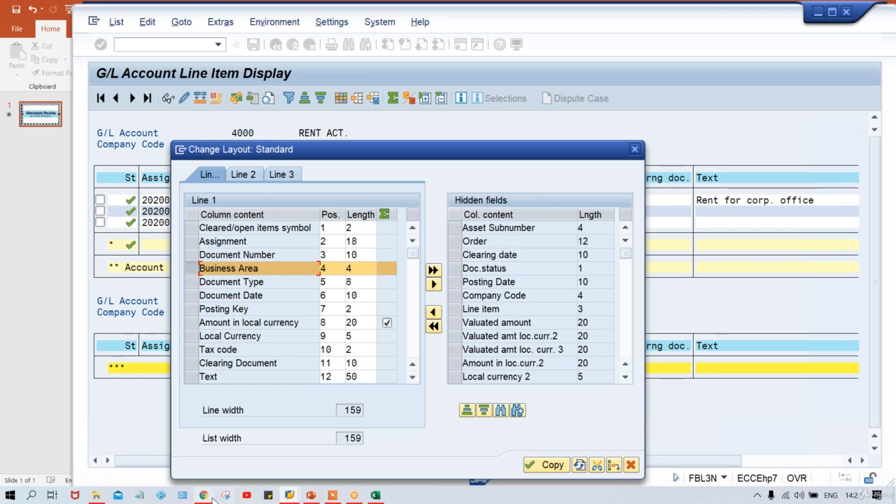
mouse_move(310, 496)
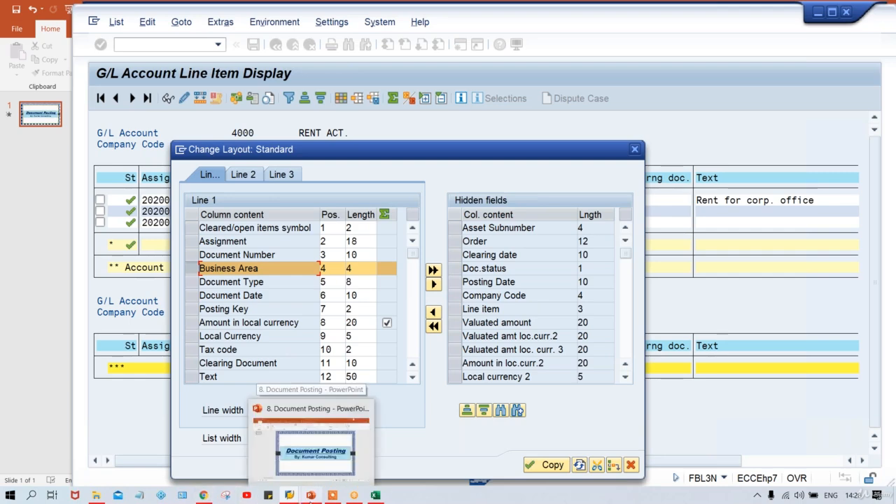
click(333, 494)
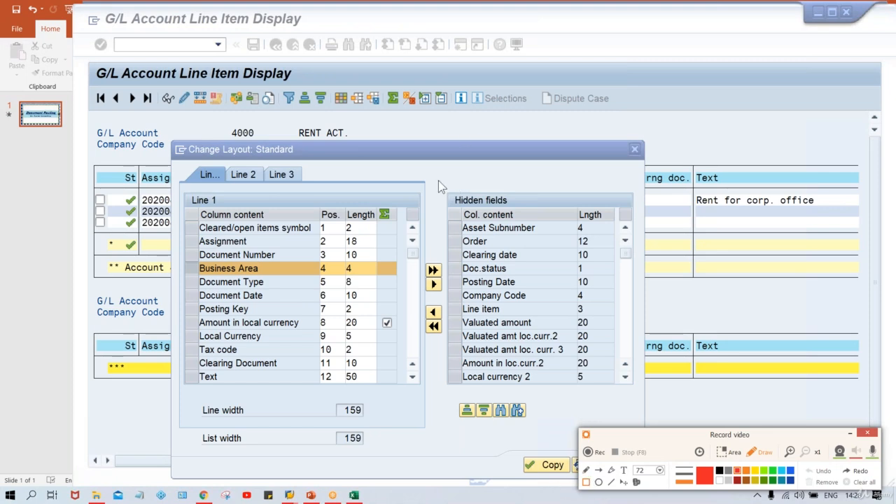
mouse_move(434, 176)
mouse_down()
mouse_move(644, 356)
mouse_move(639, 416)
mouse_up()
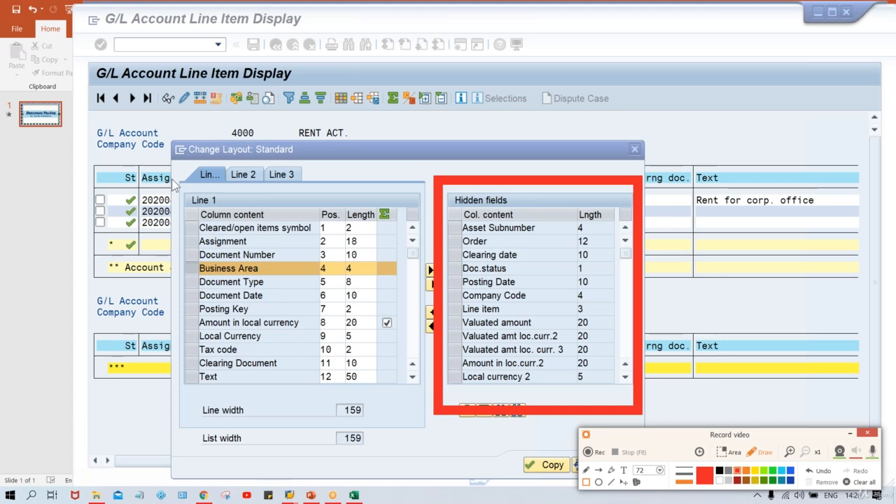
mouse_move(172, 187)
mouse_down()
mouse_move(367, 207)
mouse_move(392, 392)
mouse_move(424, 398)
mouse_move(408, 401)
mouse_up()
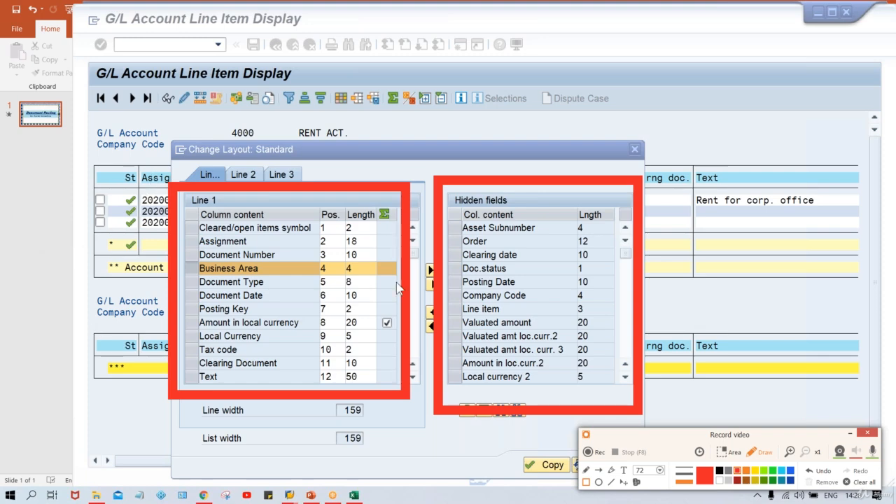
click(821, 473)
click(822, 473)
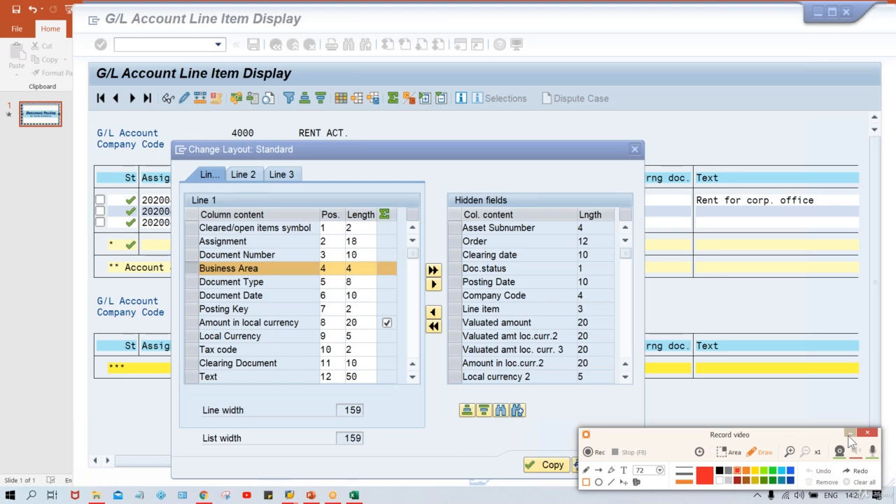
click(850, 433)
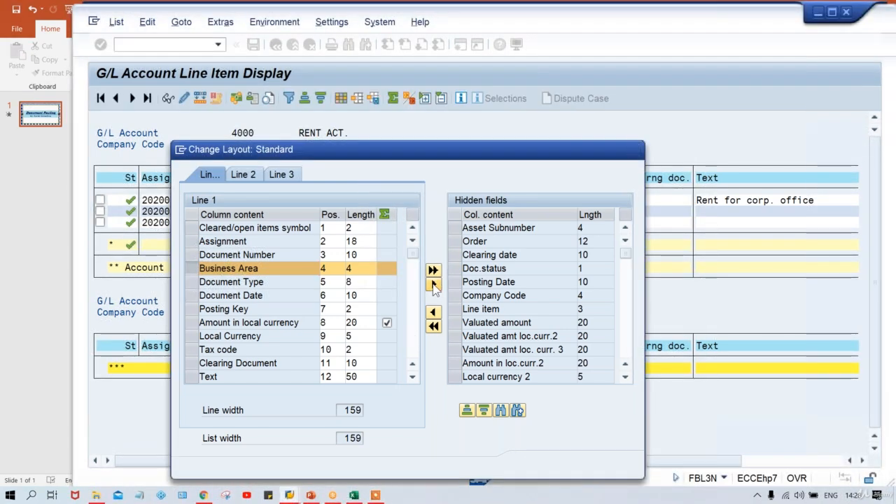
Step: Move the selected Business Area column to the hidden fields of the layout
click(433, 283)
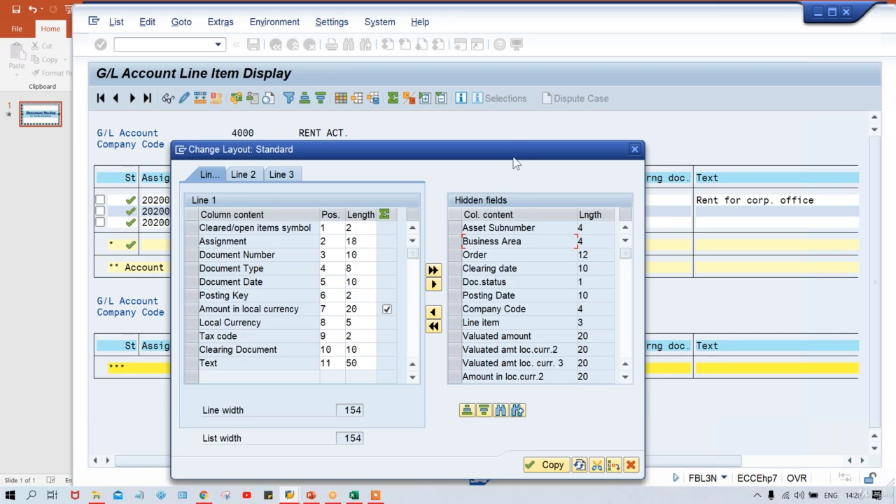
drag(514, 162, 501, 261)
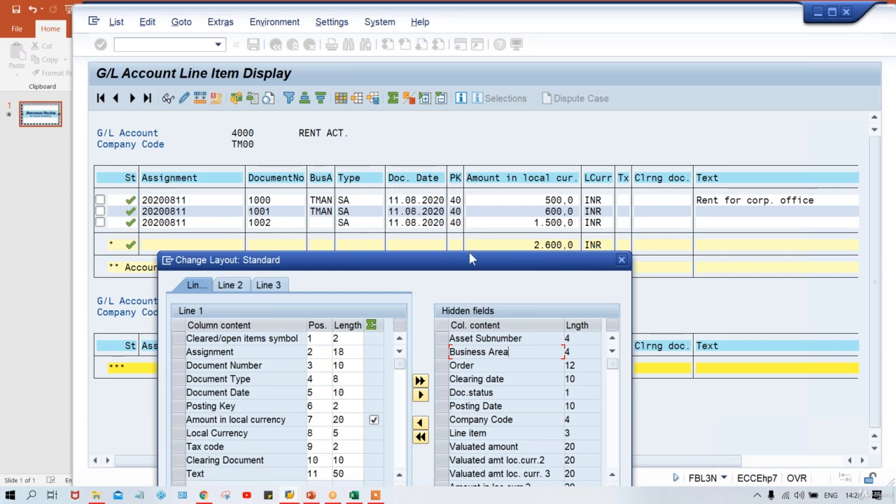
drag(470, 256, 476, 150)
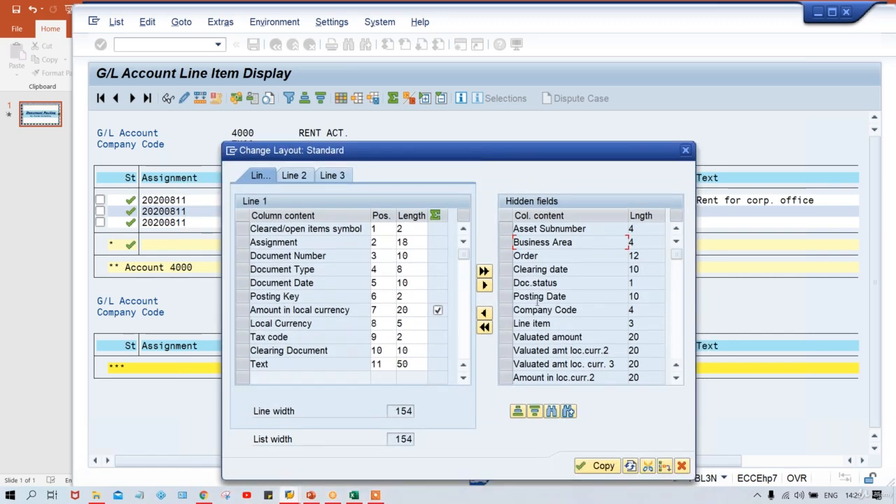
Step: Add the hidden Posting Date field to the displayed columns directly before Posting Key
click(507, 299)
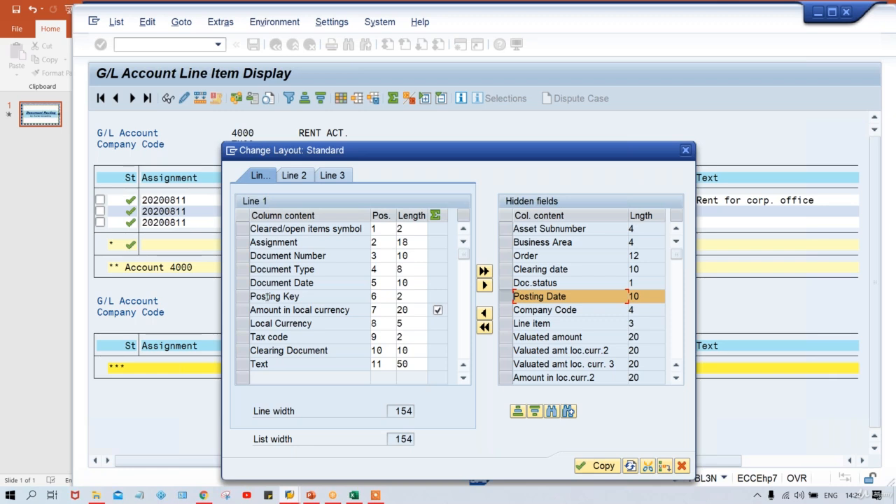
click(241, 296)
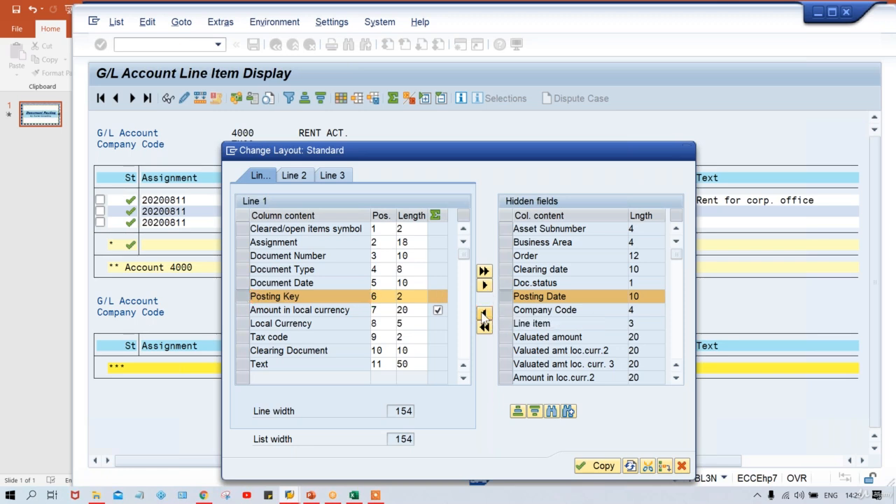
click(483, 313)
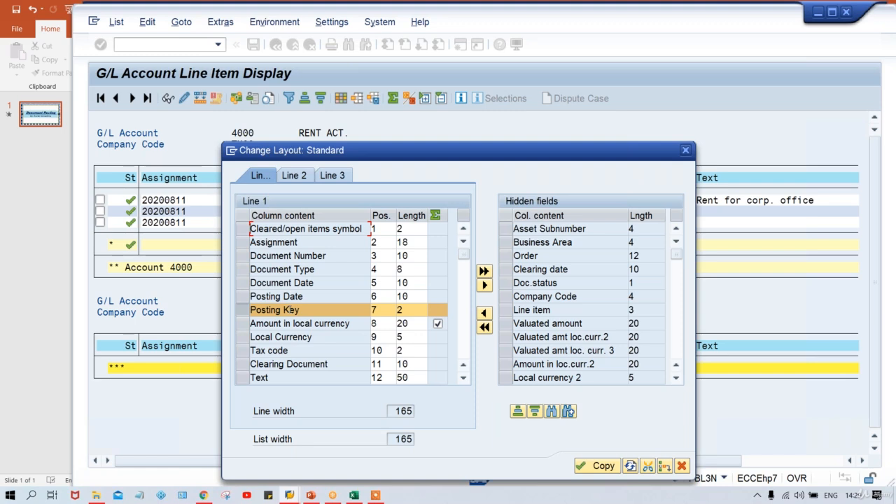
Step: Apply the changed column layout to the line item list and try to save it under the standard layout name 1SAP
click(585, 465)
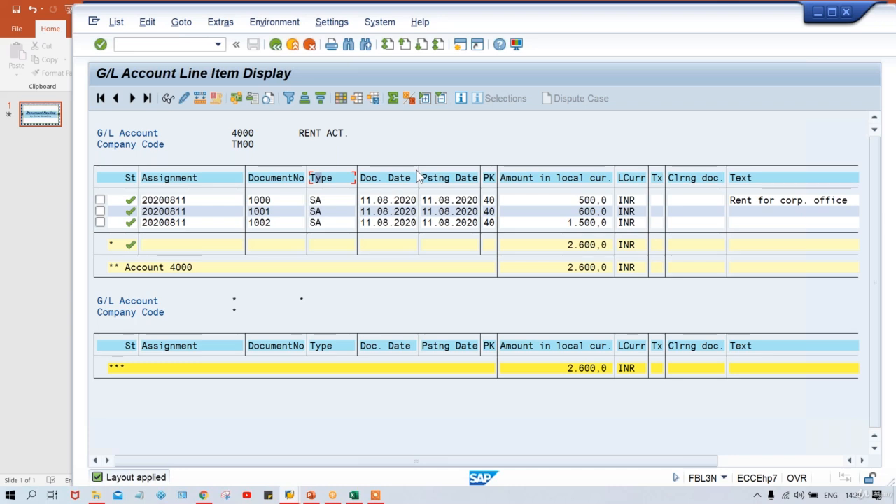
click(375, 98)
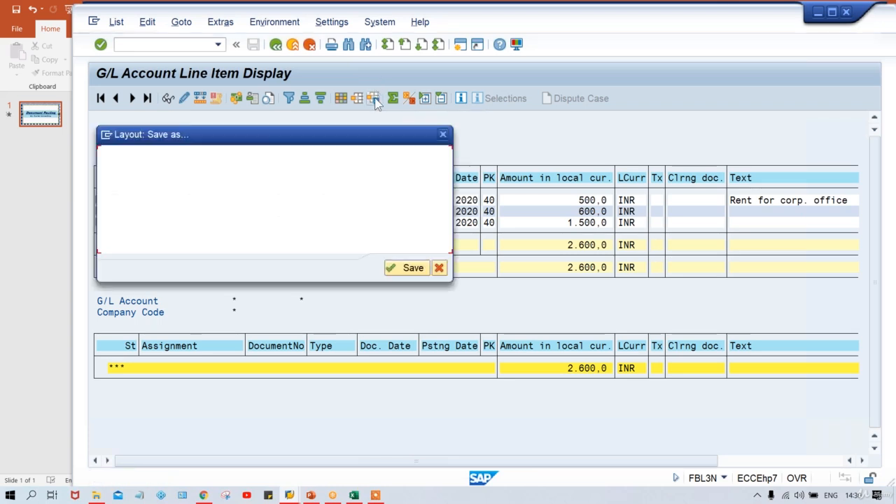
click(409, 268)
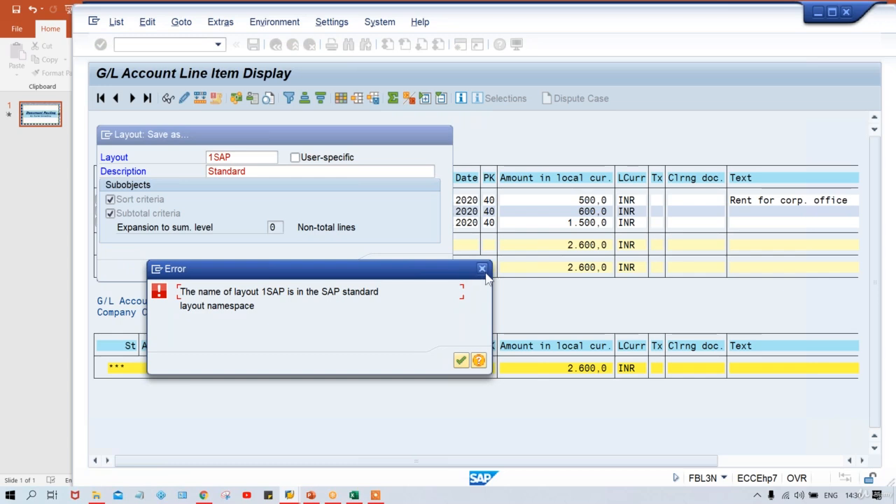
key(Return)
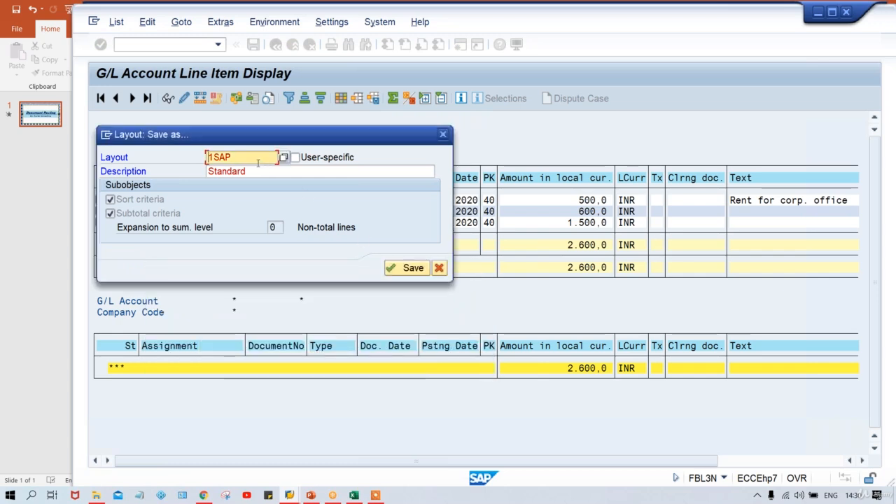
Step: Replace the layout name with a slash followed by the user's name, so the layout can be saved as a custom one
click(258, 162)
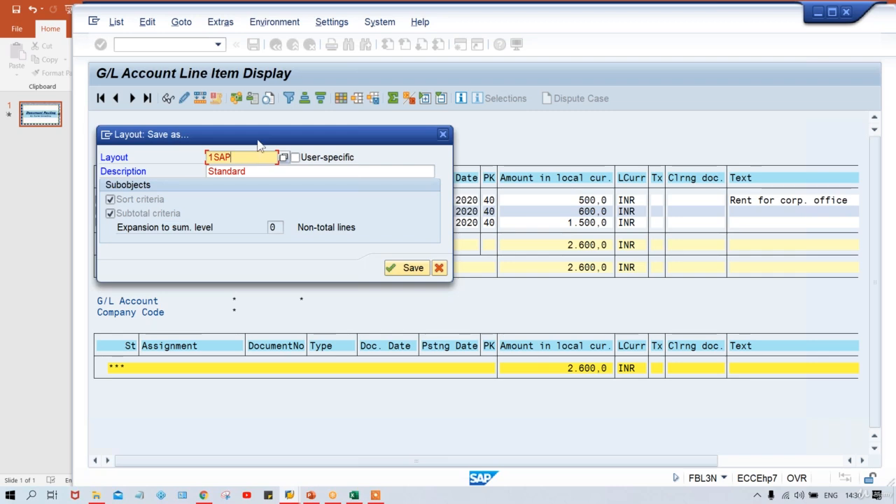
drag(294, 134, 574, 374)
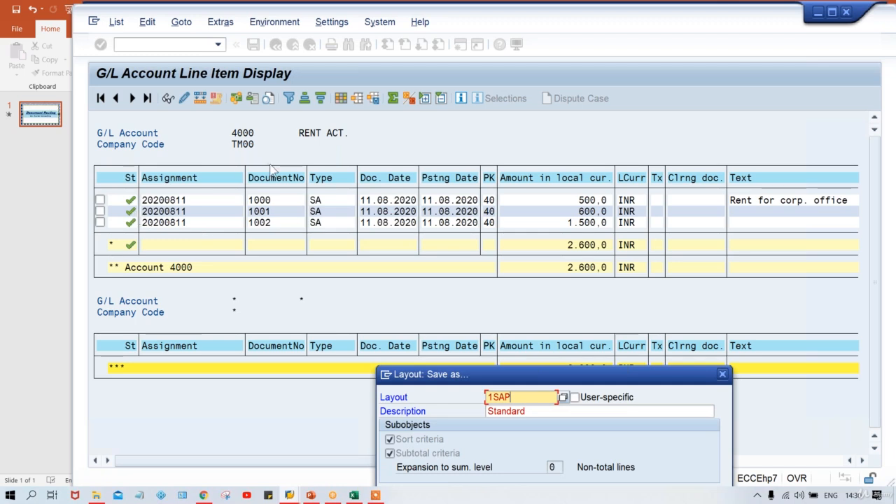
drag(573, 376, 506, 179)
drag(451, 201, 419, 201)
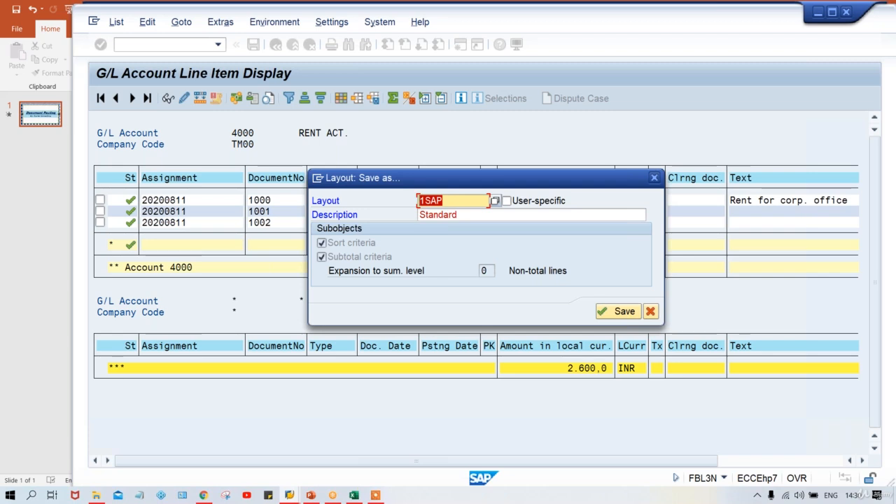
text(/)
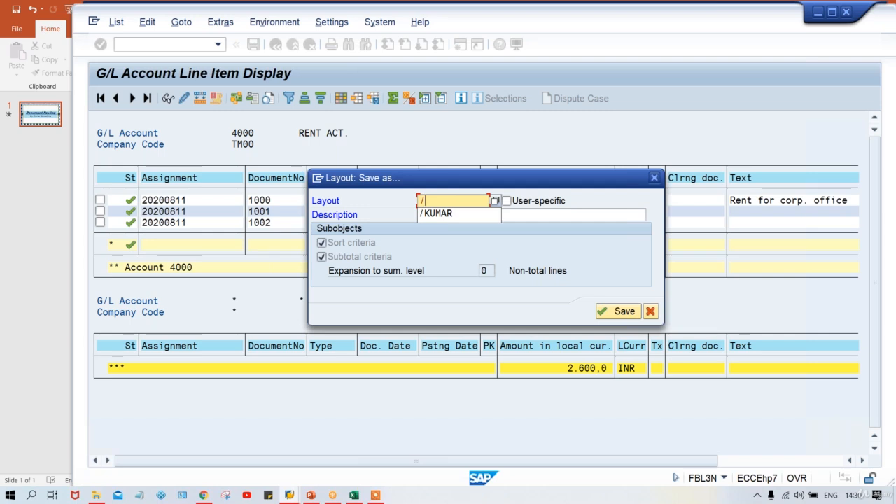
text(K)
key(Down)
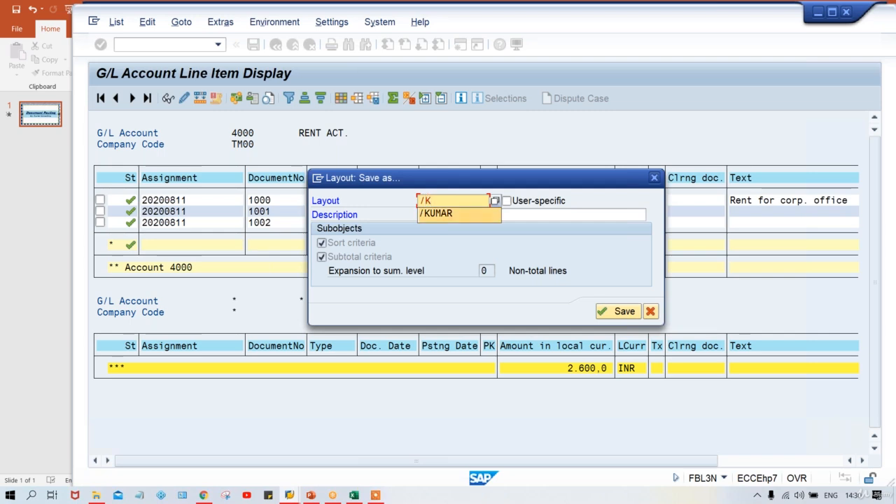
key(Return)
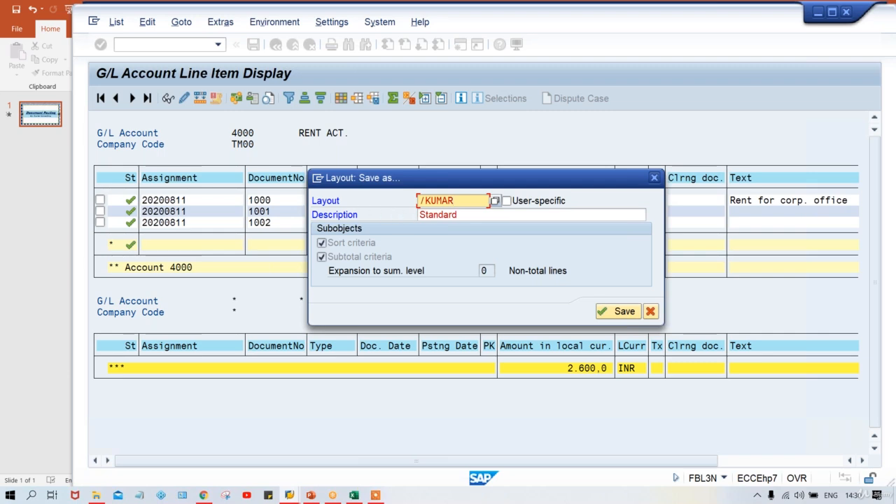
Step: Set the layout description to the user's name without the slash and save the layout
drag(468, 218, 381, 216)
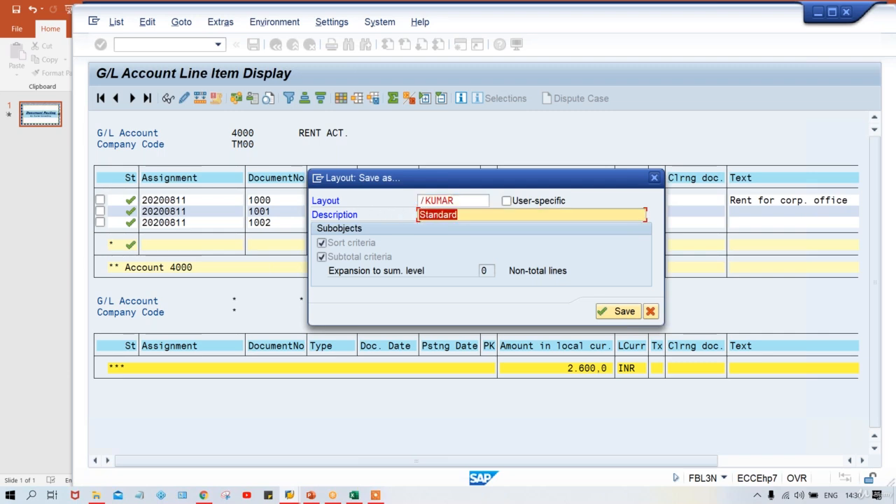
text(K)
key(Down)
key(Return)
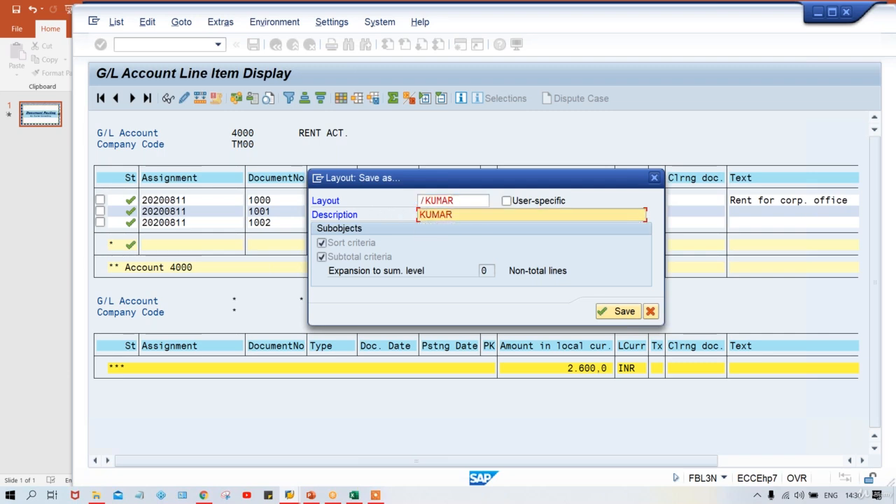
key(Return)
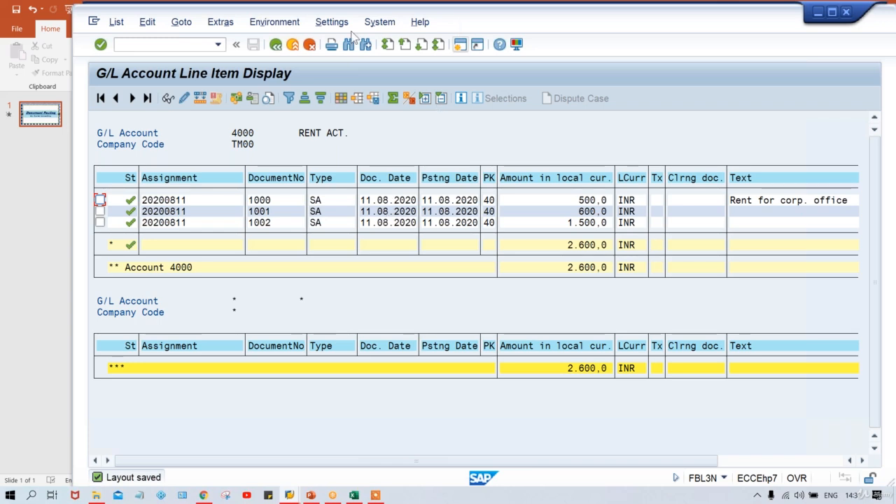
Step: Return to the selection screen, rerun the line items for G/L account 4000 and recreate the basic list
click(274, 45)
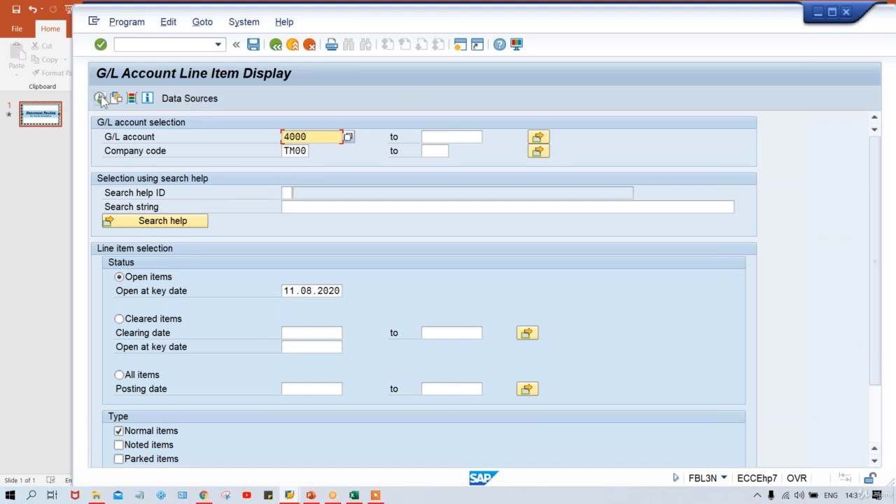
click(100, 98)
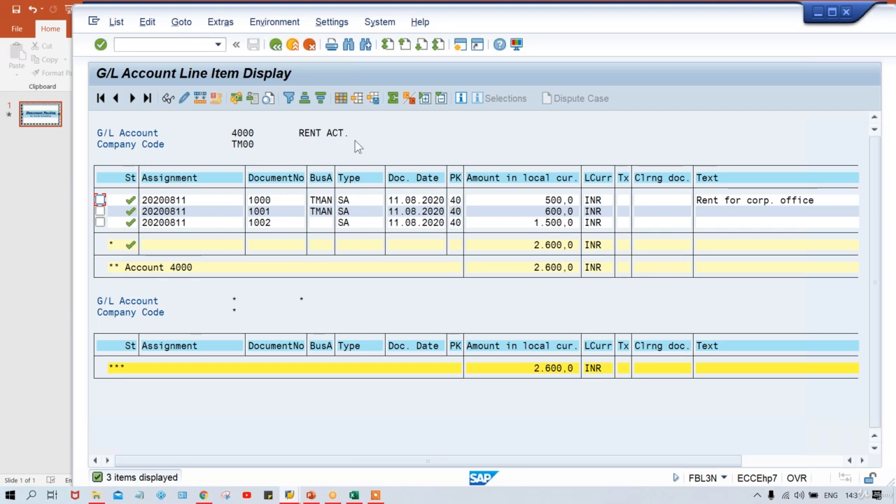
click(348, 25)
click(350, 41)
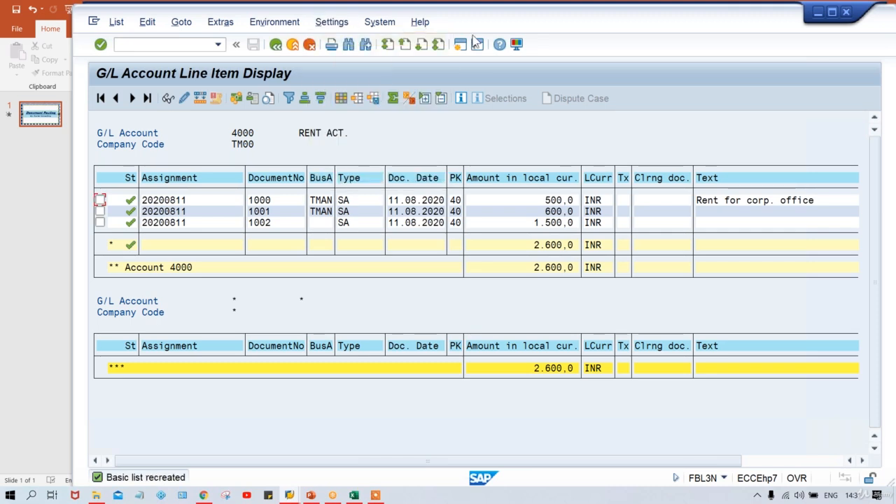
Step: Open the layout administration, mark the newly saved custom layout as the default setting and save the layouts
click(340, 24)
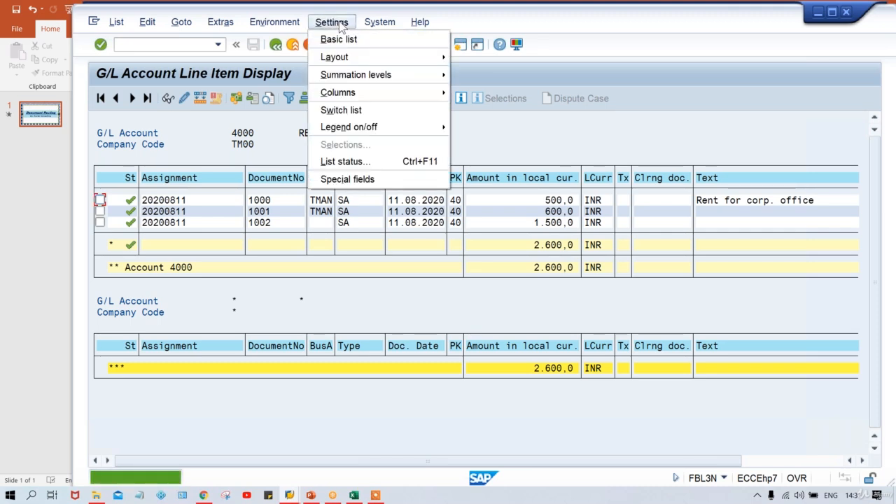
mouse_move(362, 57)
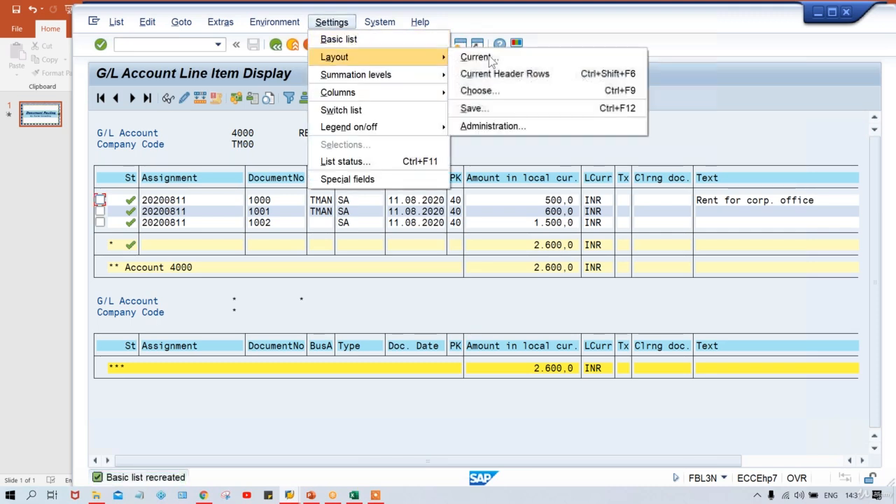
click(495, 129)
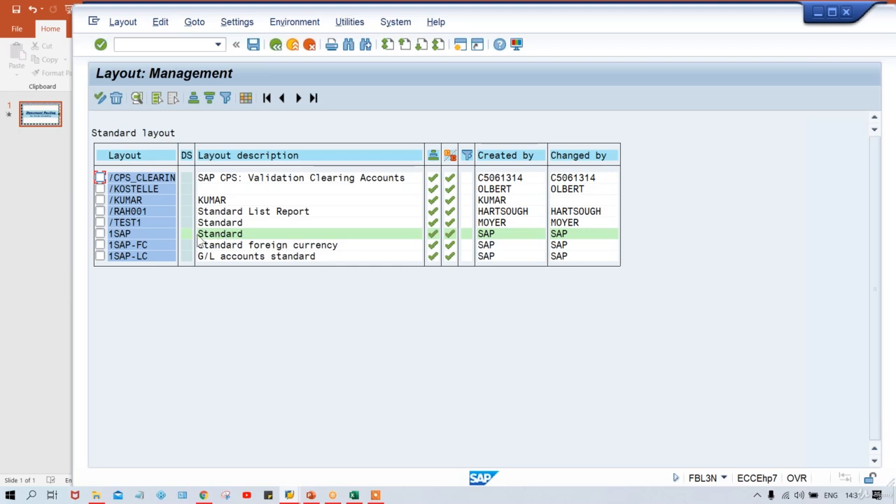
click(187, 201)
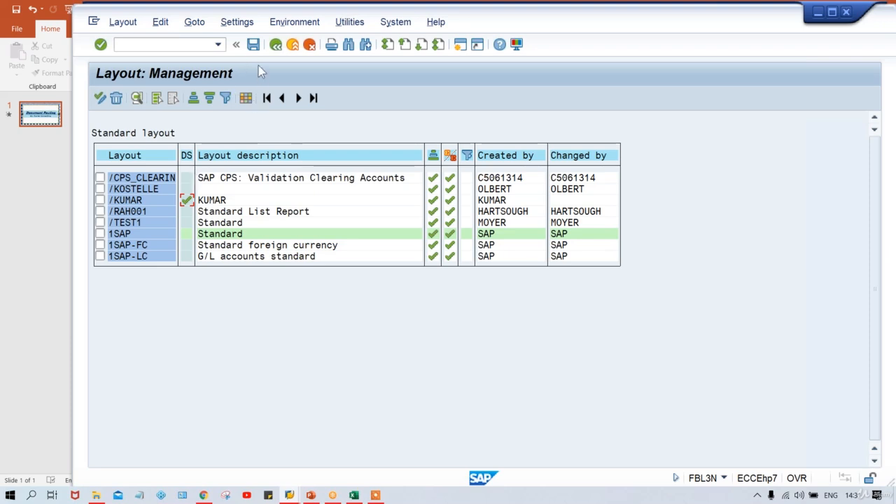
click(252, 46)
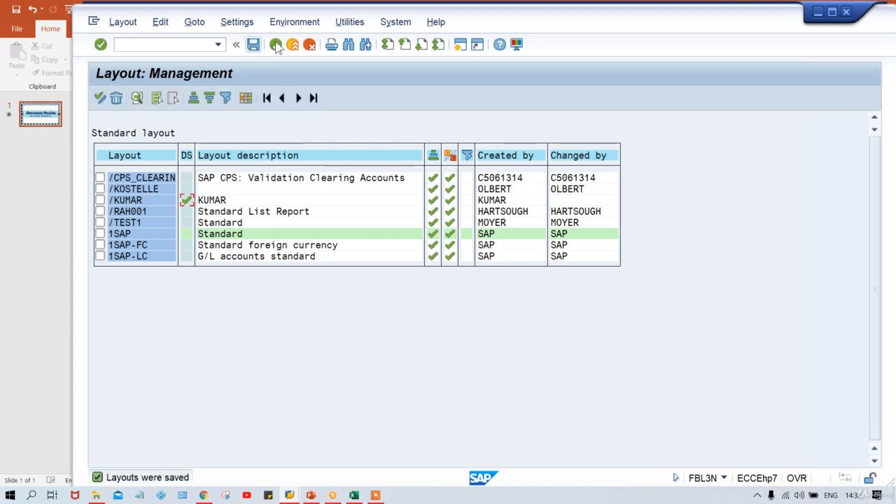
Step: Go back to the selection screen and run the open line items for G/L account 4000 in company code TM00 again
click(275, 45)
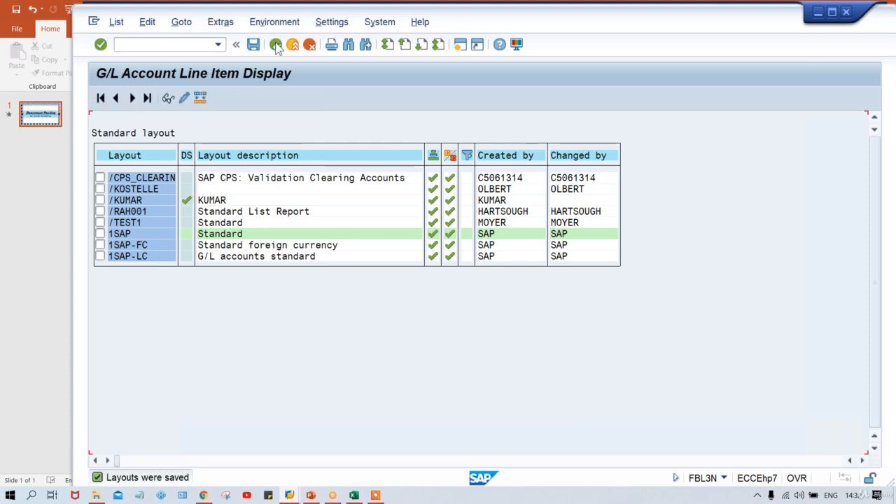
click(276, 45)
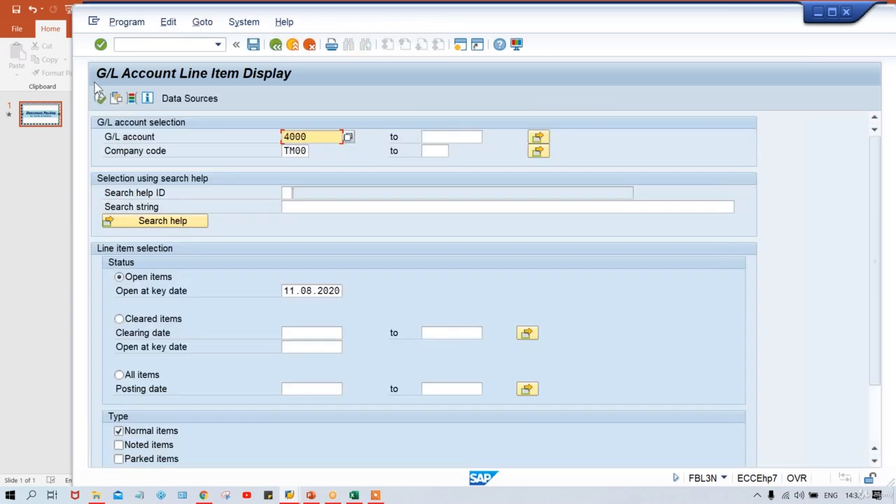
click(100, 98)
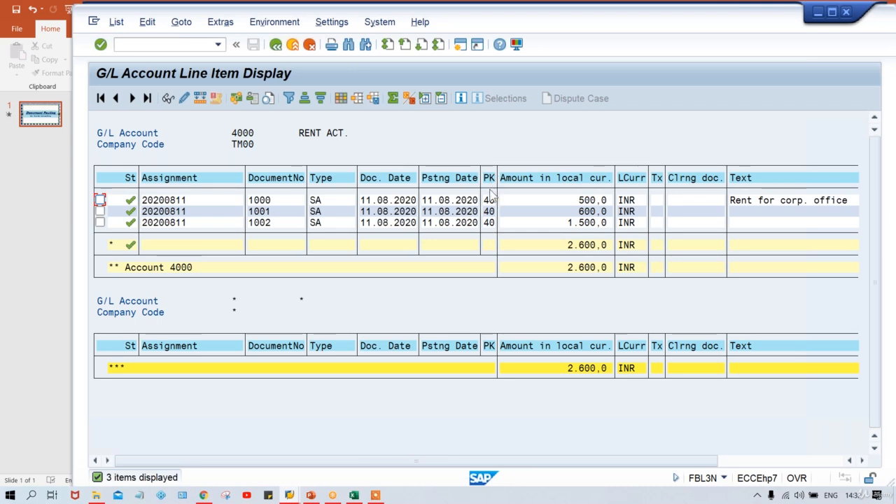
Step: Review the displayed columns and hidden fields of the default custom layout, then close it without changes
click(344, 100)
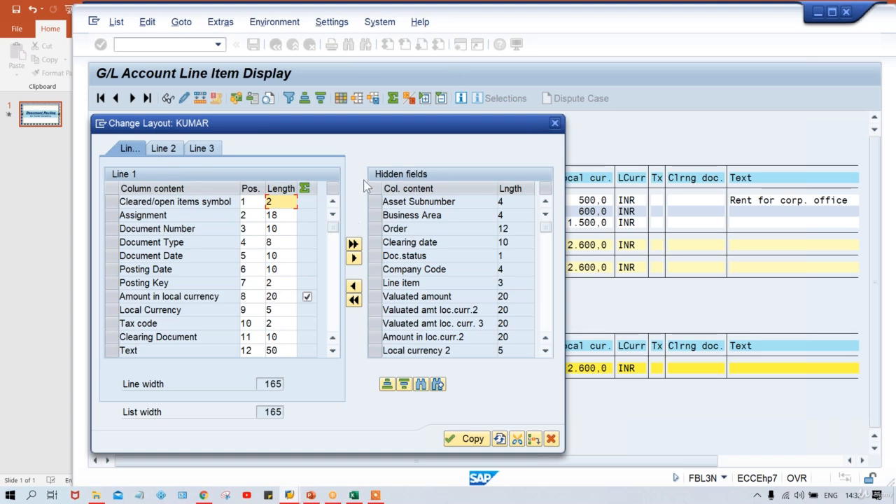
click(542, 321)
click(543, 321)
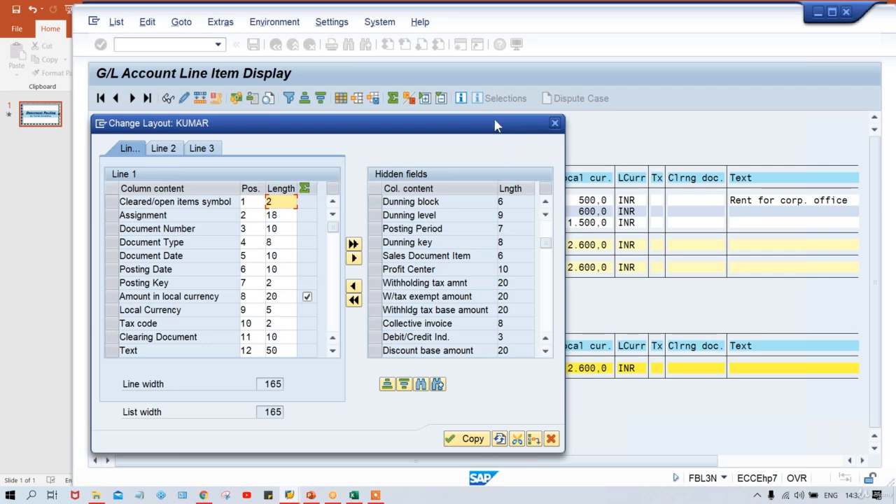
drag(495, 124, 626, 108)
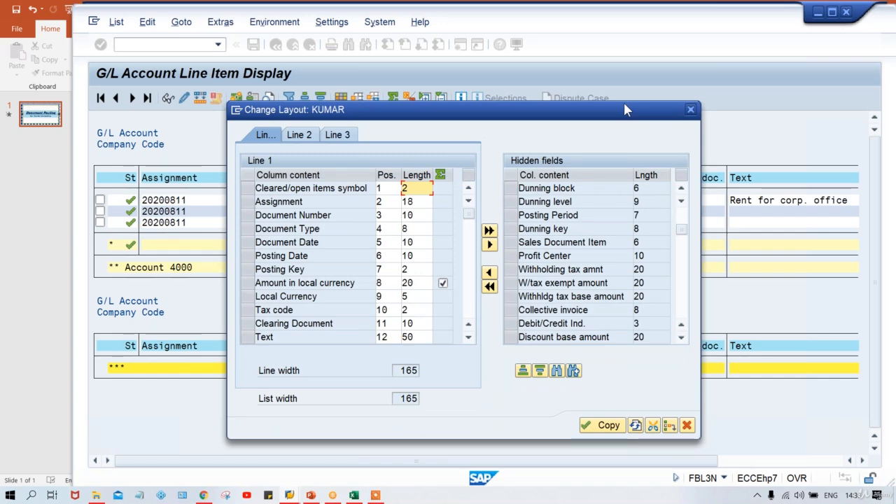
click(695, 112)
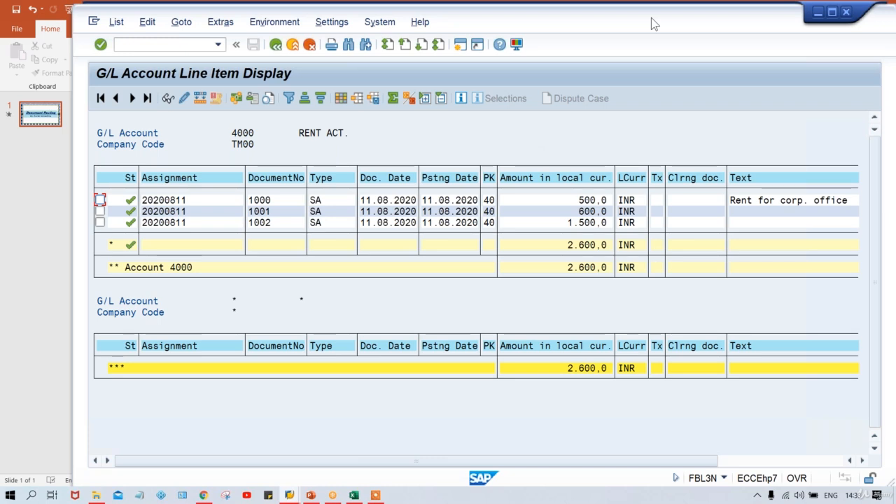
Step: Examine the document number and local currency amount of the second line item
click(577, 212)
click(280, 213)
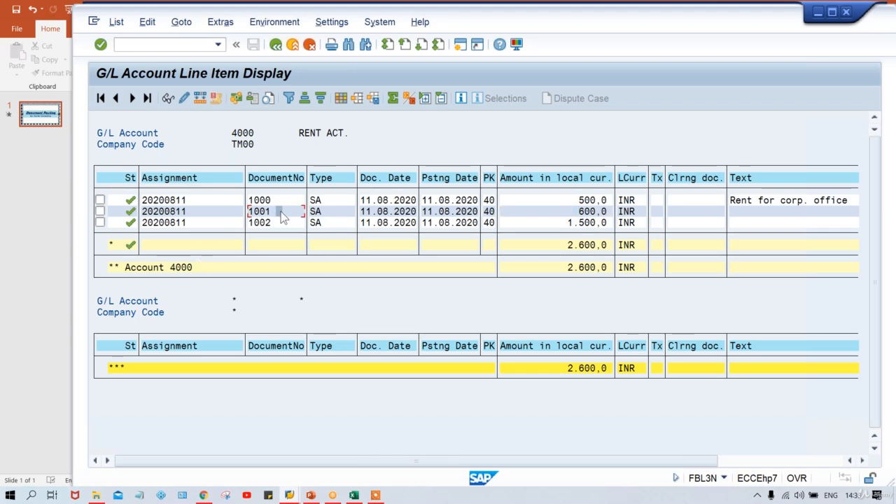
click(572, 213)
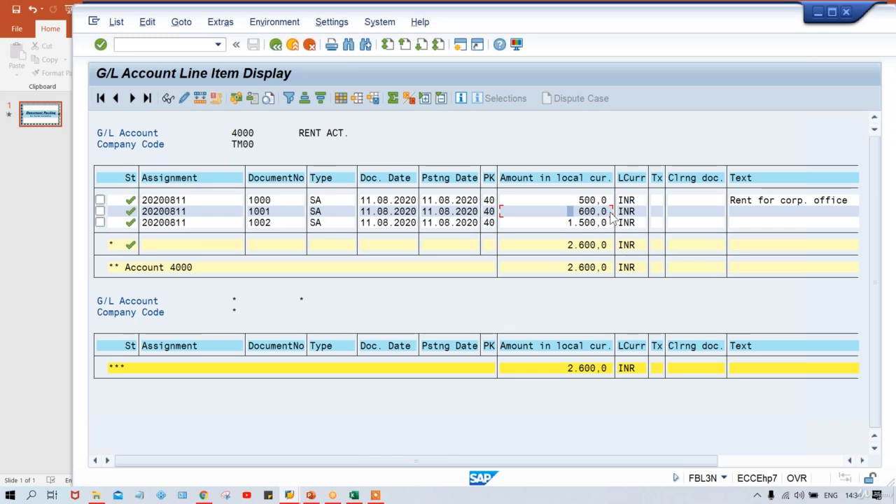
click(564, 212)
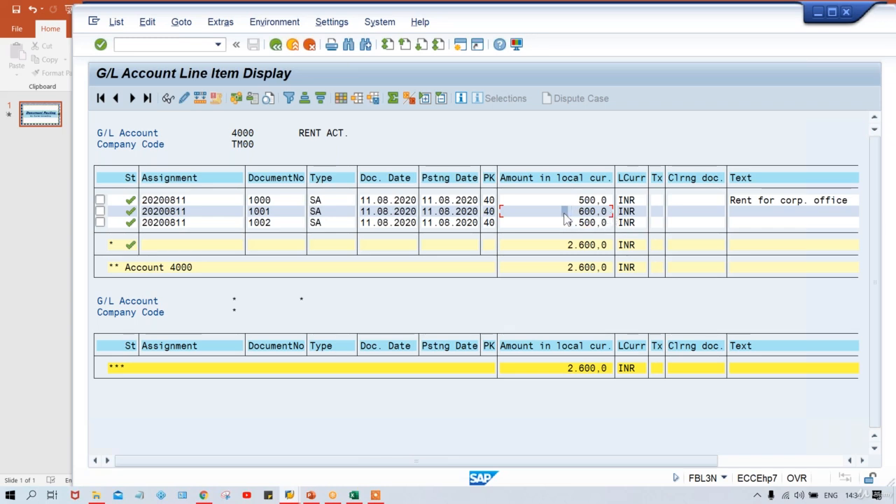